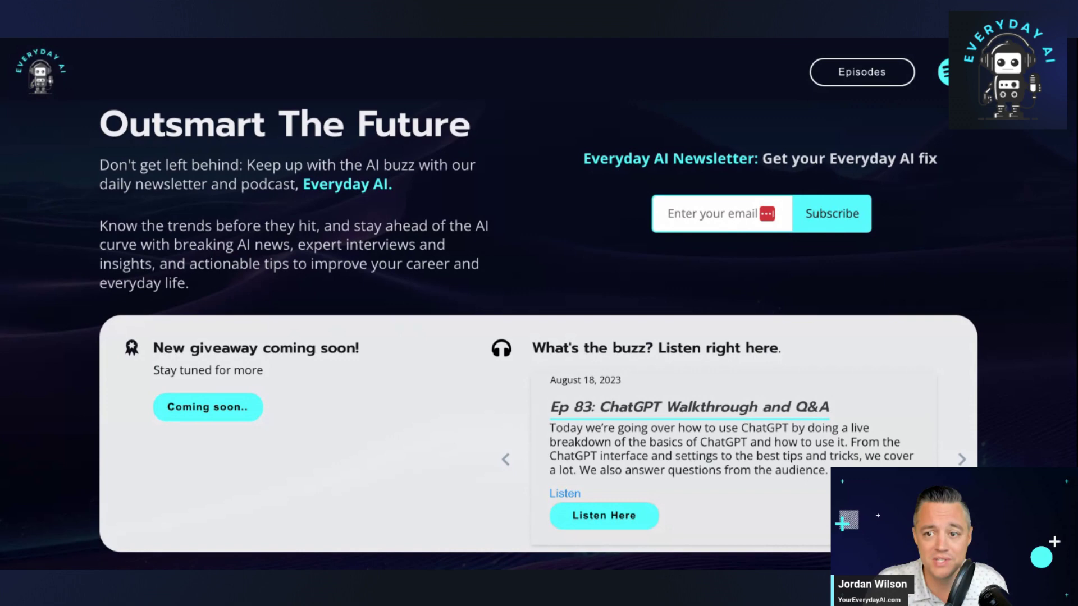
Step: Switch from the Everyday AI newsletter tab to the starryai tab
key(Right)
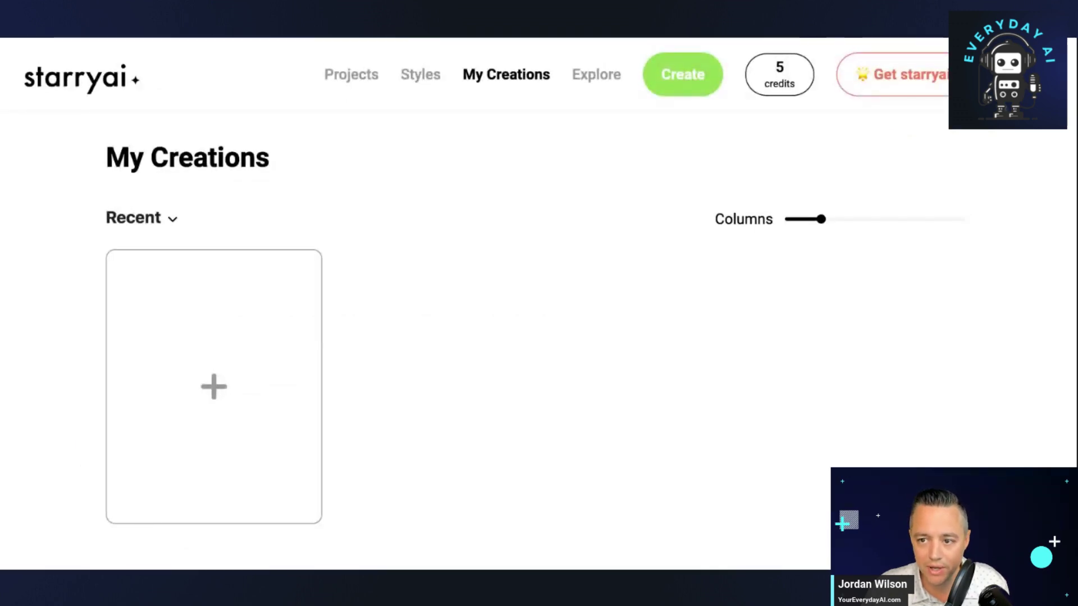
Step: Use the + card on My Creations to reach the Select AI page
scroll(526, 302, down, 1)
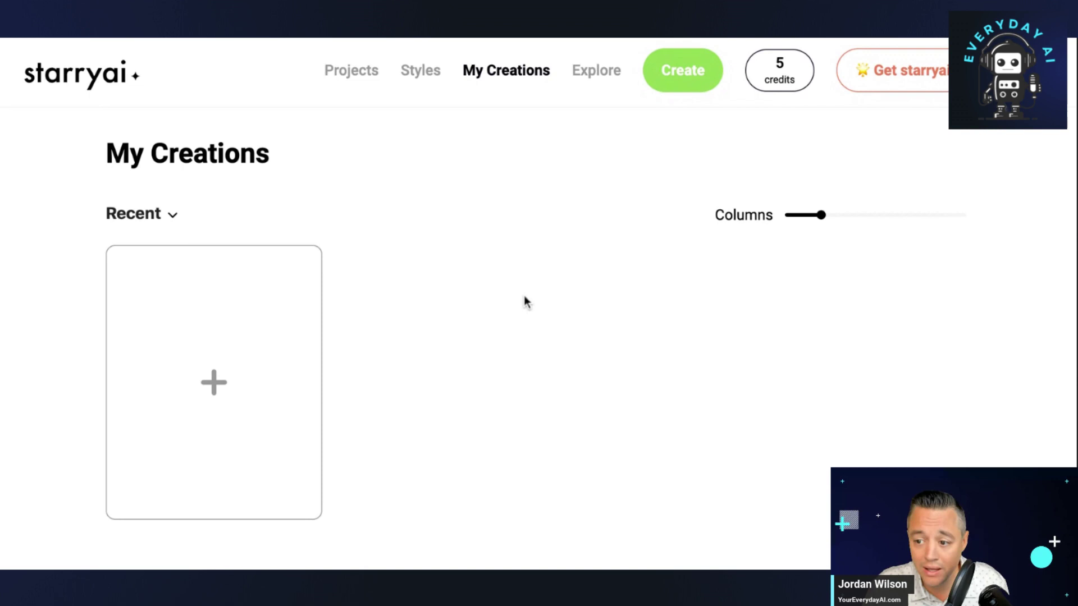
click(212, 393)
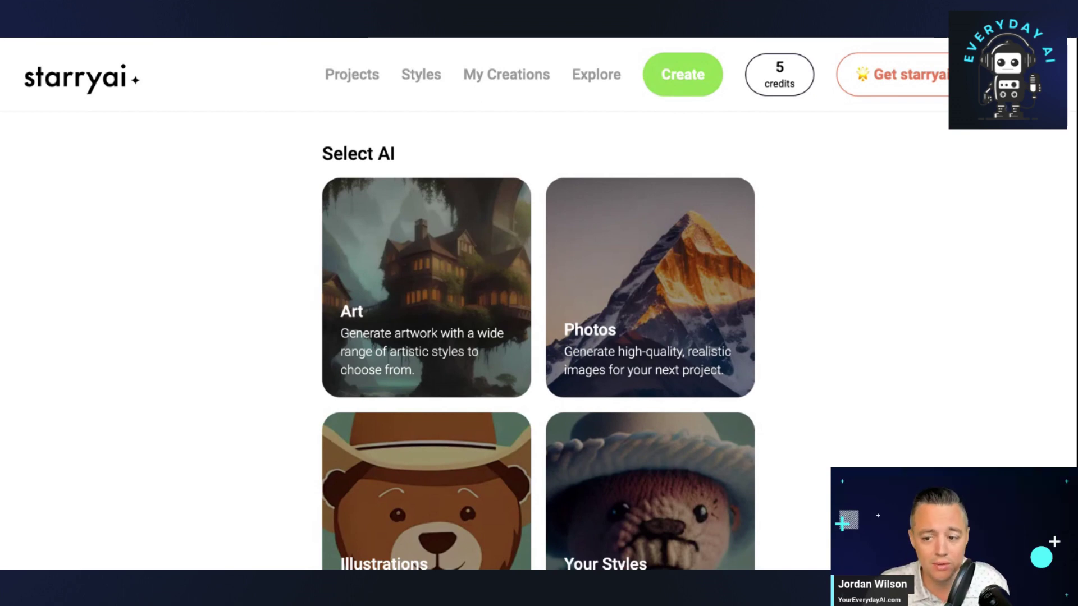
scroll(482, 368, down, 2)
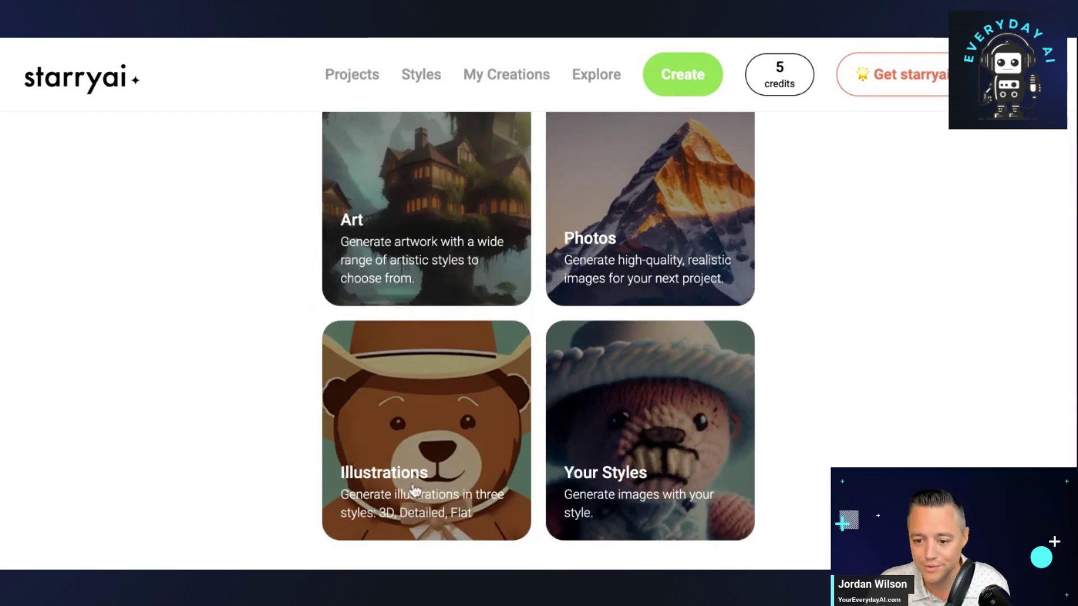
scroll(414, 489, up, 2)
scroll(470, 443, down, 1)
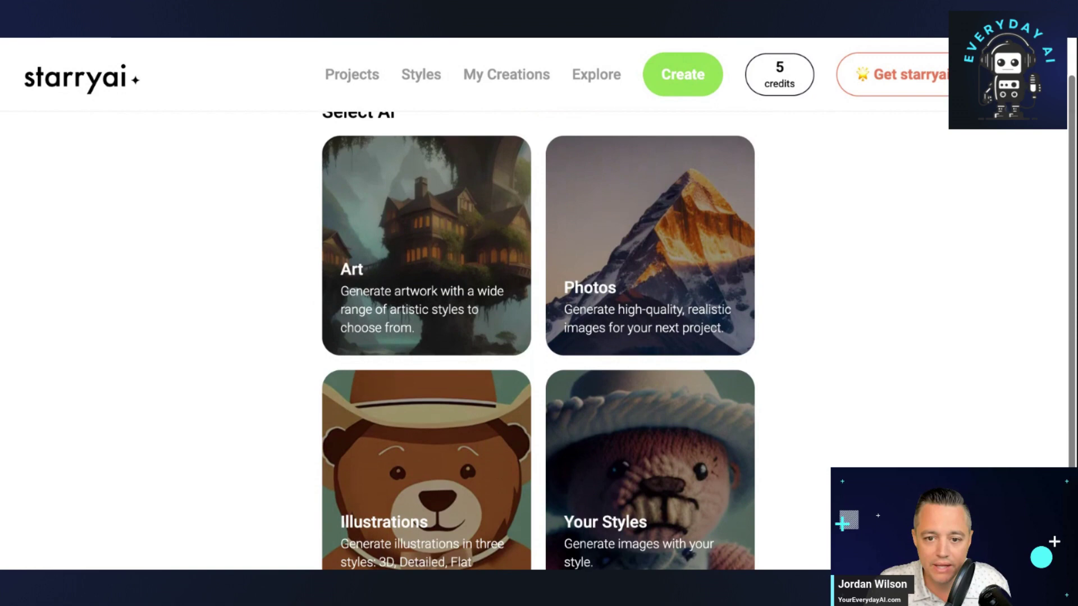
scroll(628, 279, up, 1)
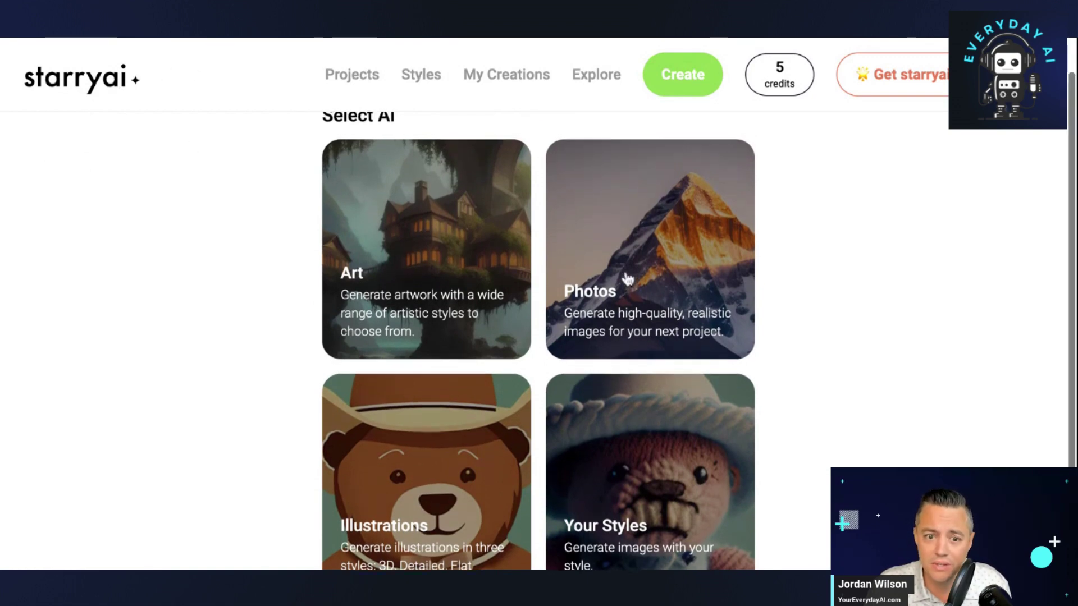
Step: Choose Photos, paste the prompt 'Seljalandsfoss waterfall in Iceland', and generate
click(629, 279)
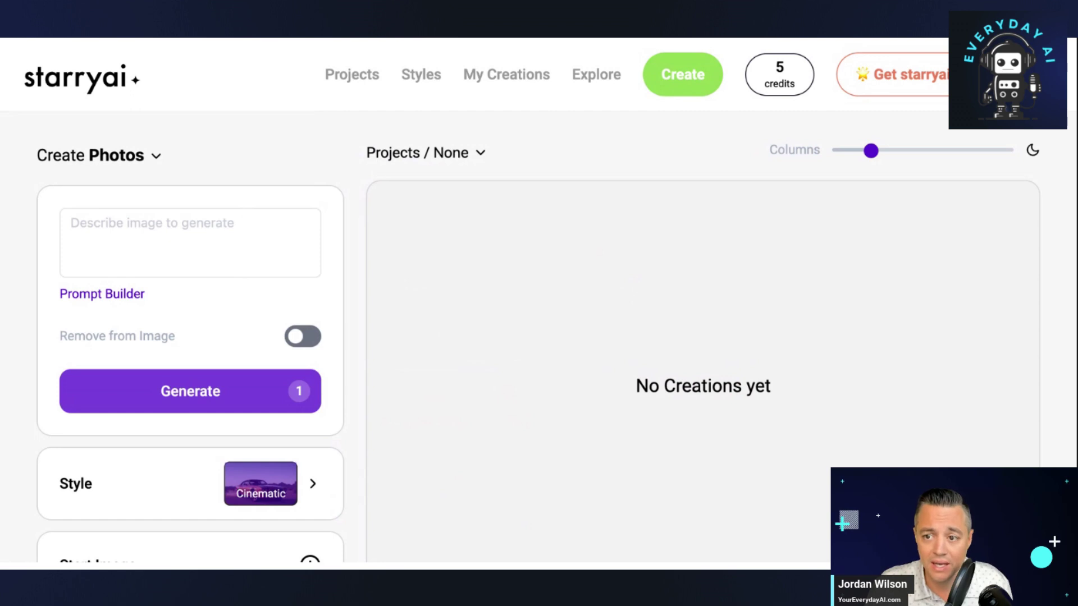
click(246, 251)
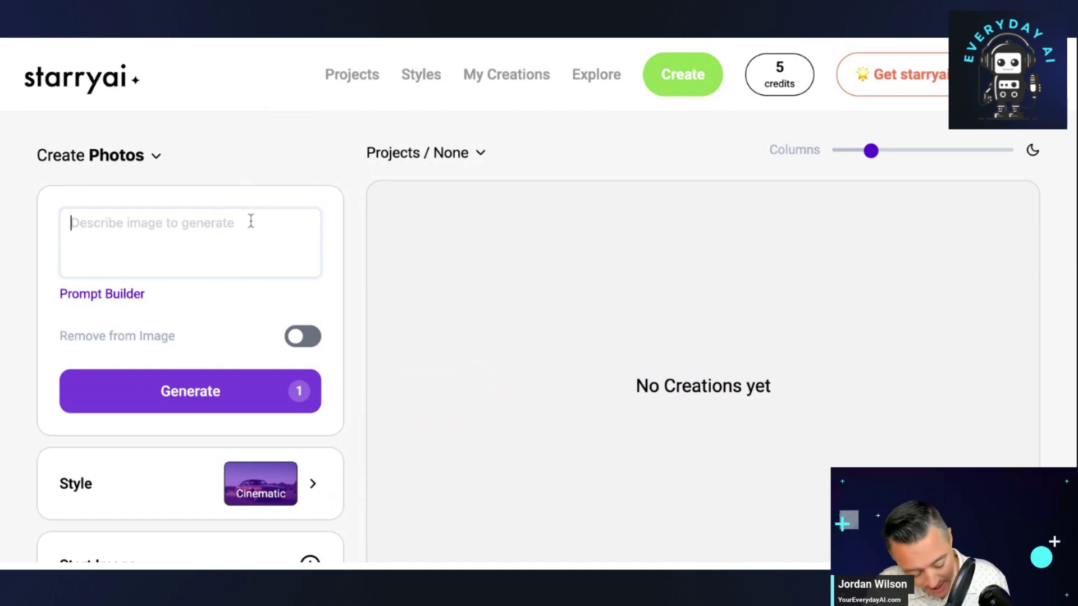
text(Seljalandsfoss waterfall in Iceland)
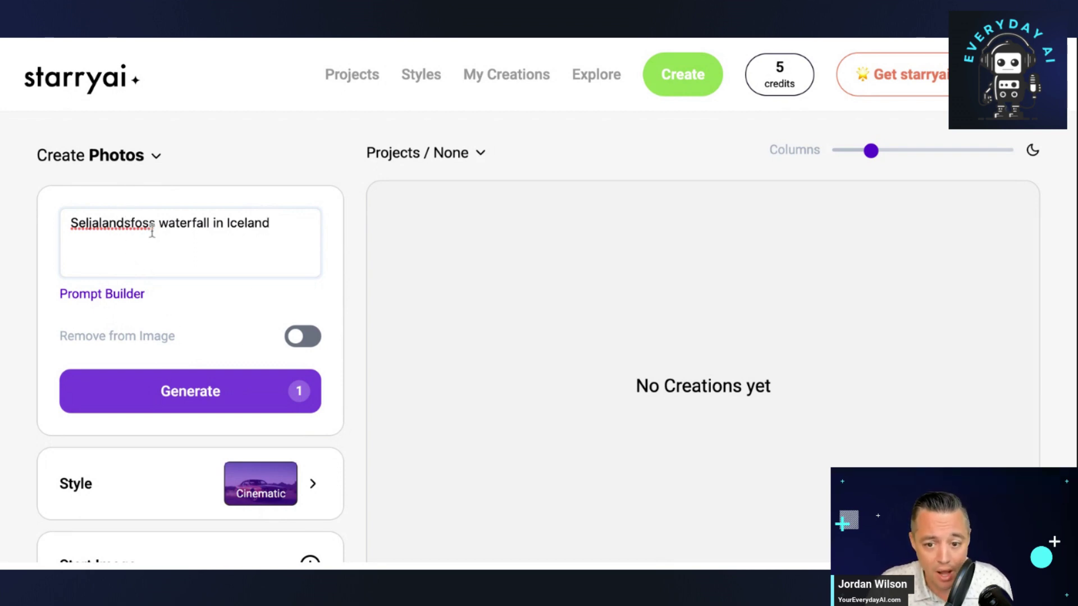
click(240, 403)
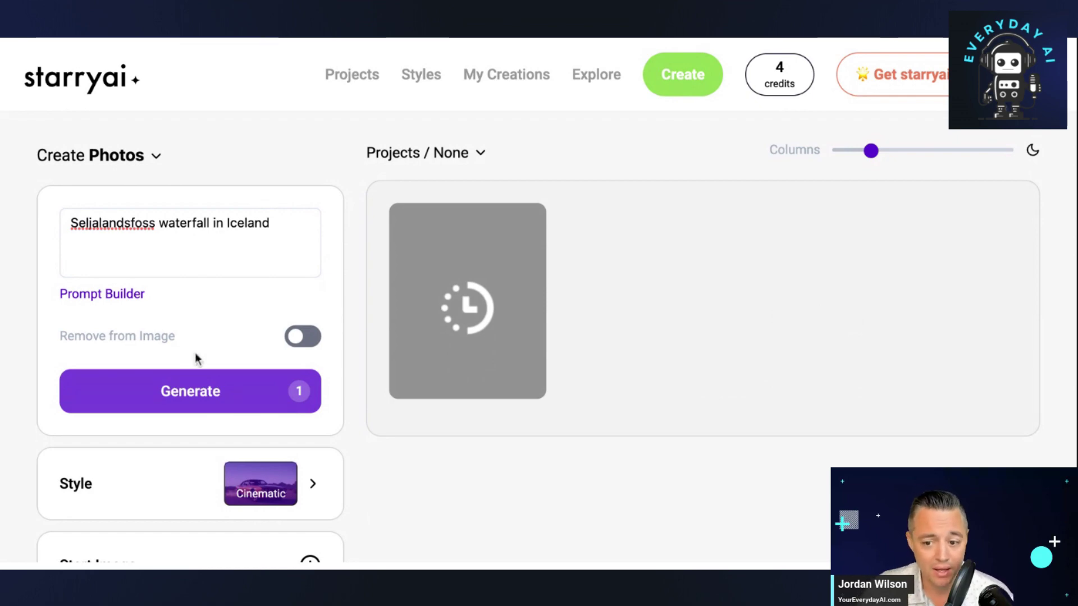
scroll(295, 375, down, 5)
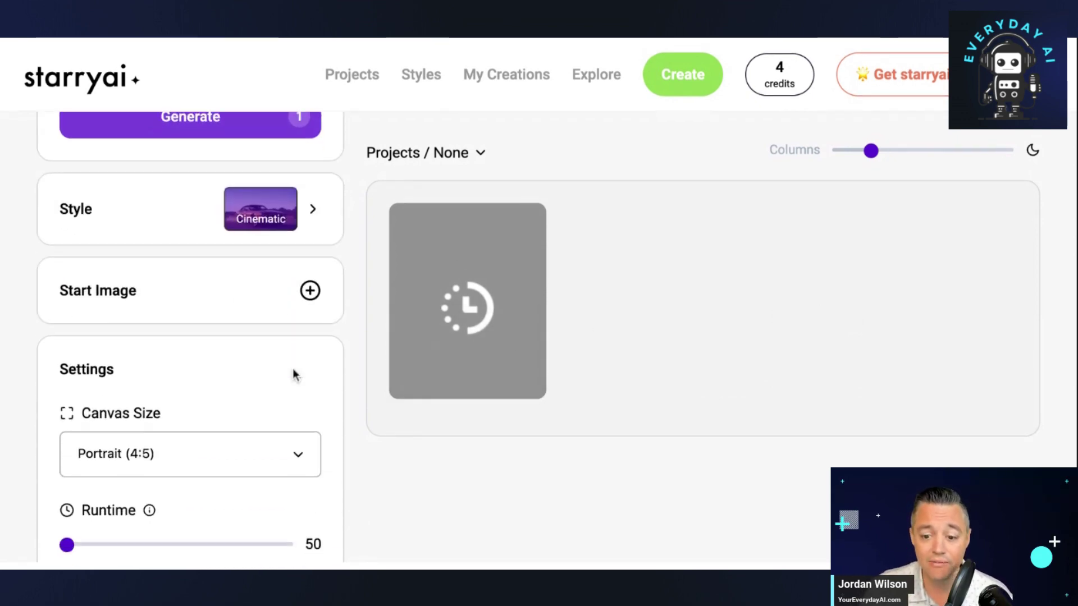
scroll(295, 375, up, 3)
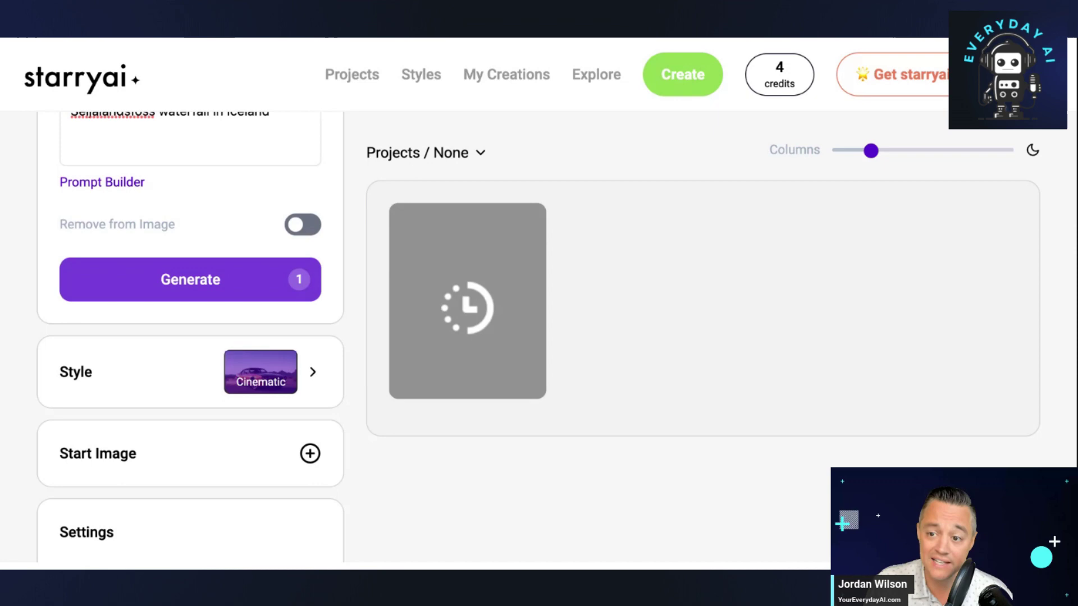
scroll(330, 251, down, 5)
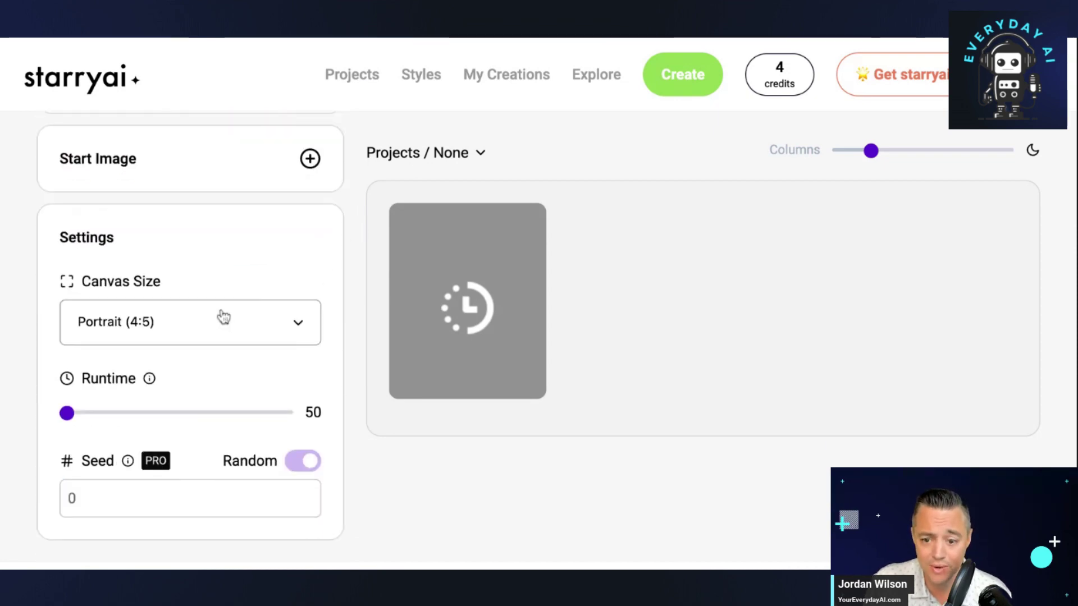
scroll(228, 448, up, 6)
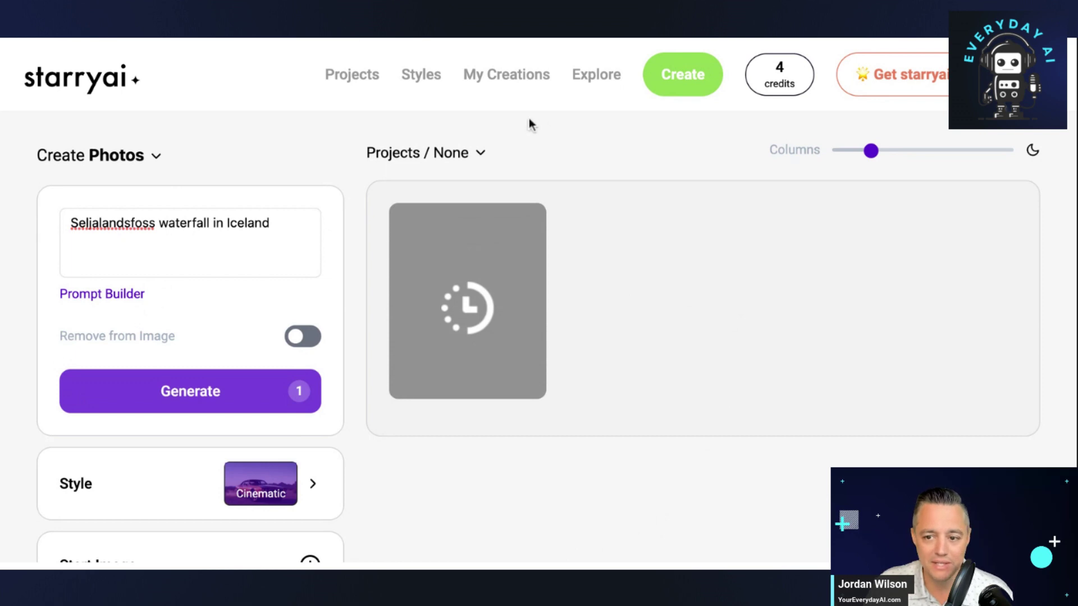
Step: Visit the Projects page, then check My Creations for the new waterfall image
double_click(351, 76)
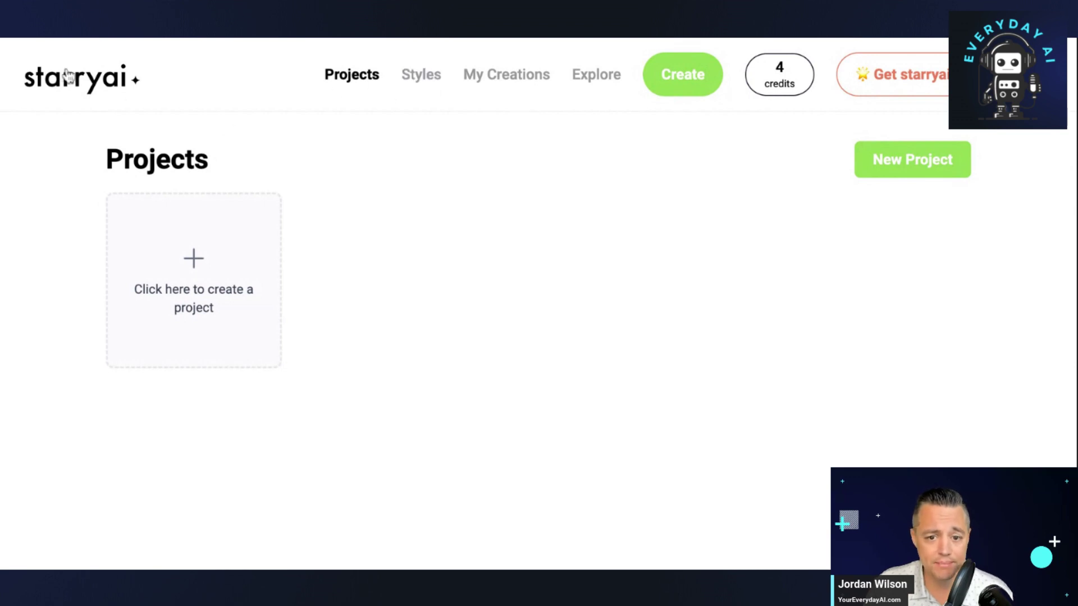
click(67, 76)
scroll(297, 242, down, 1)
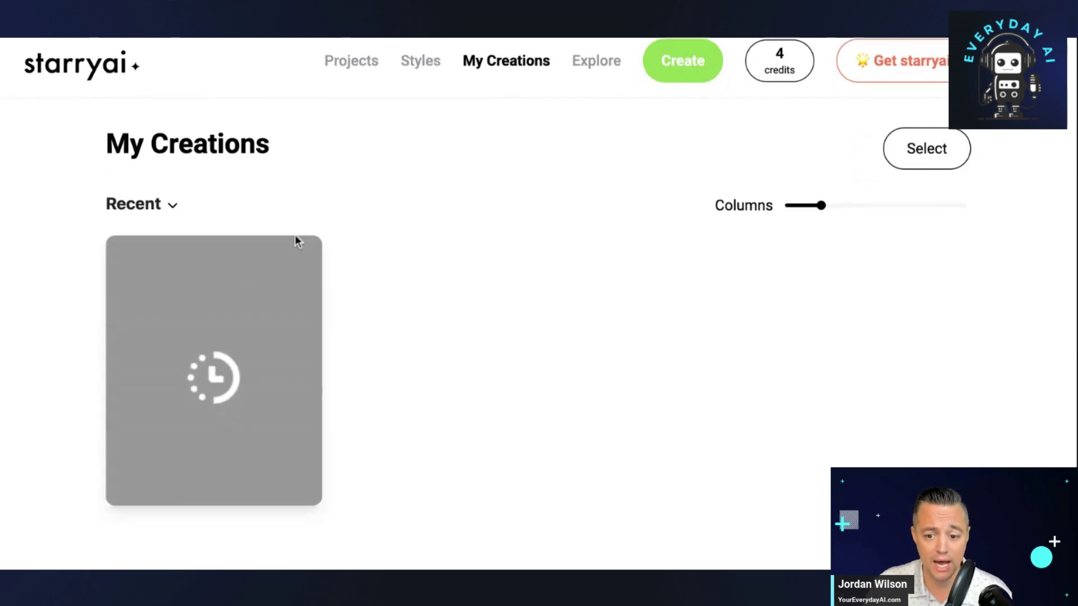
scroll(297, 242, up, 1)
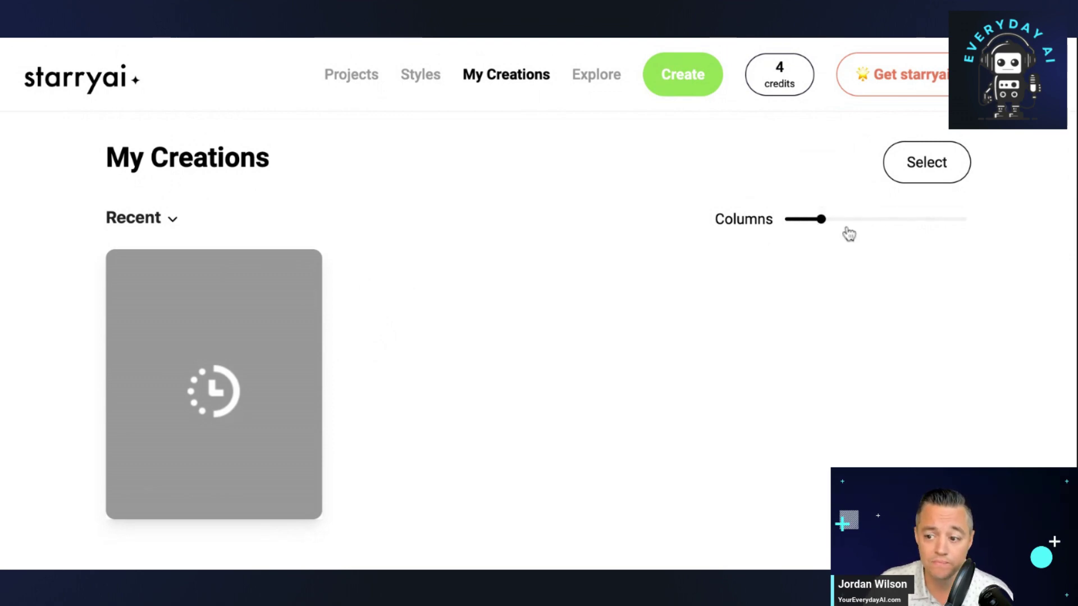
mouse_move(782, 227)
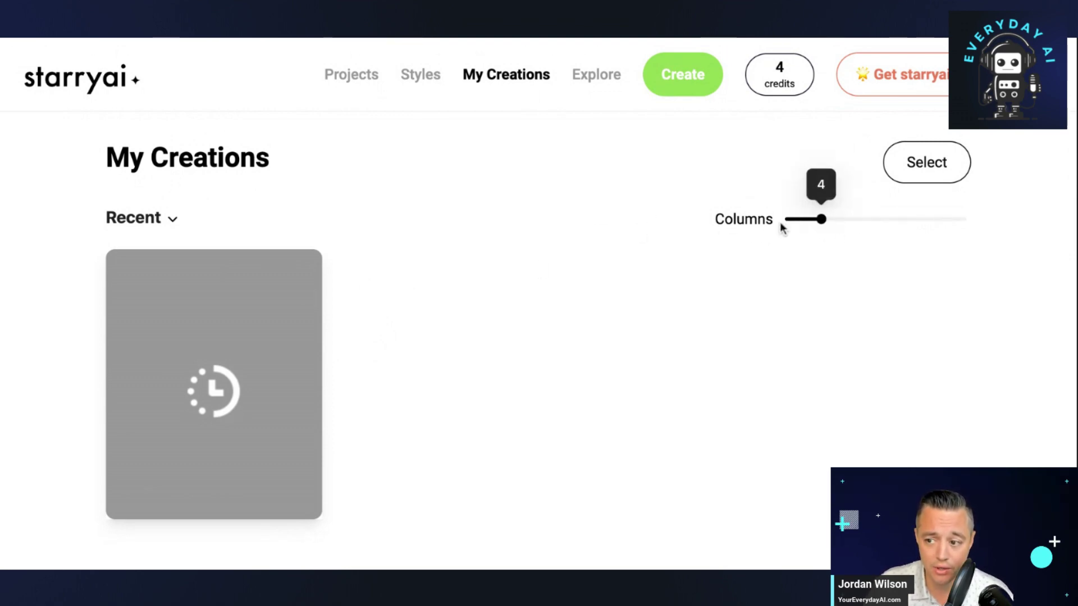
Step: Open Styles, dismiss the Join Styles Beta notice, and return to My Creations
click(350, 75)
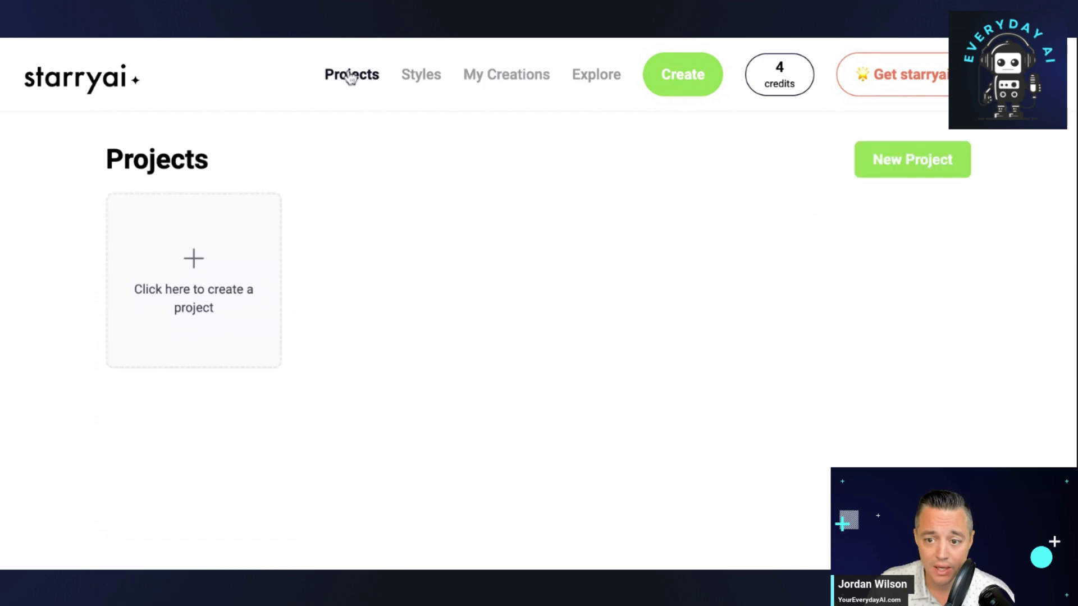
click(417, 83)
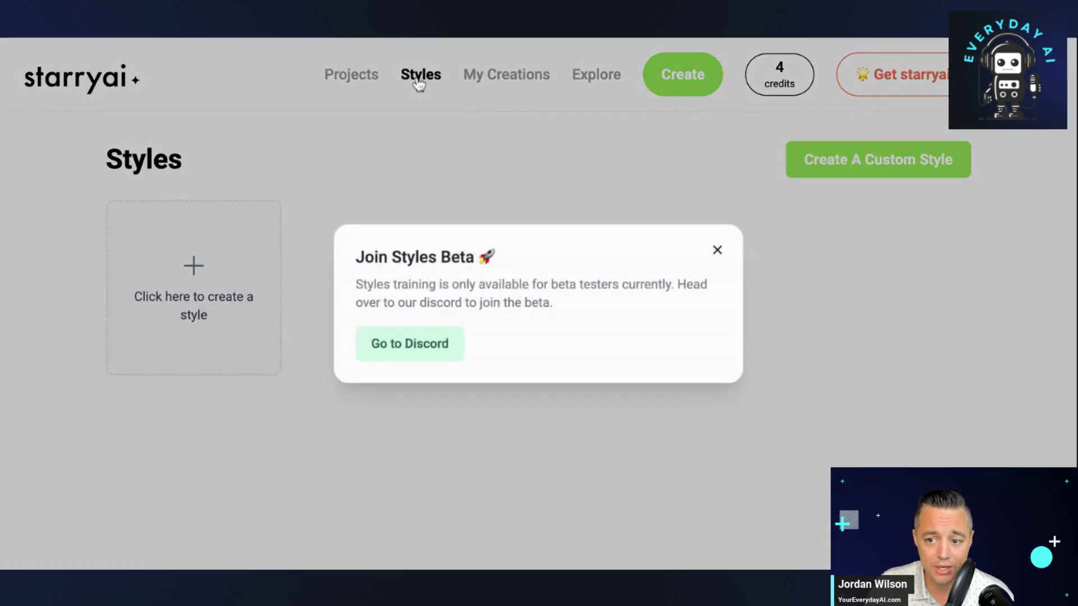
triple_click(442, 261)
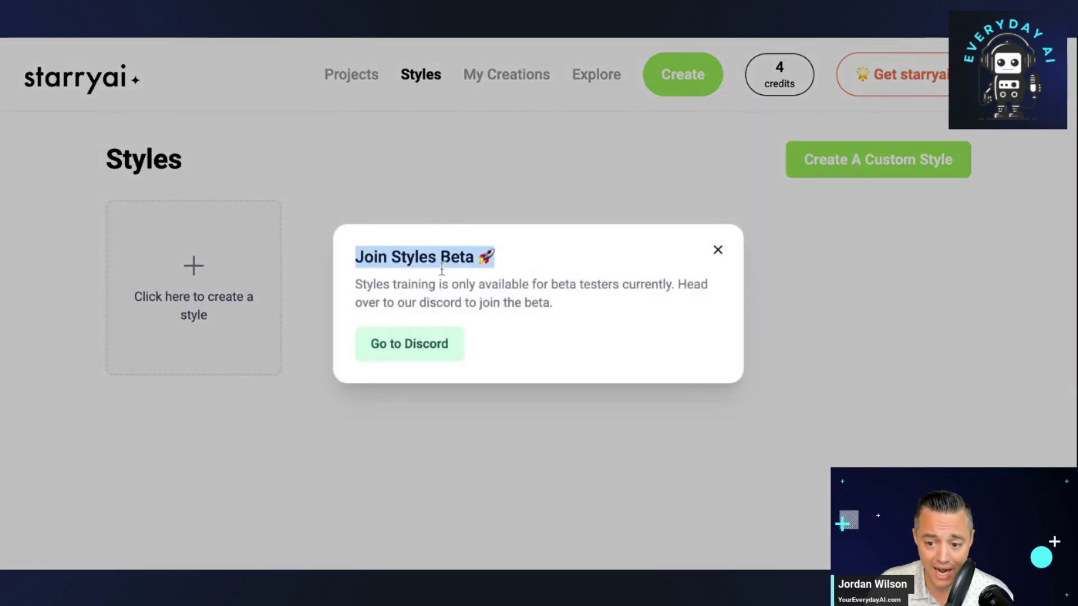
click(717, 254)
click(508, 84)
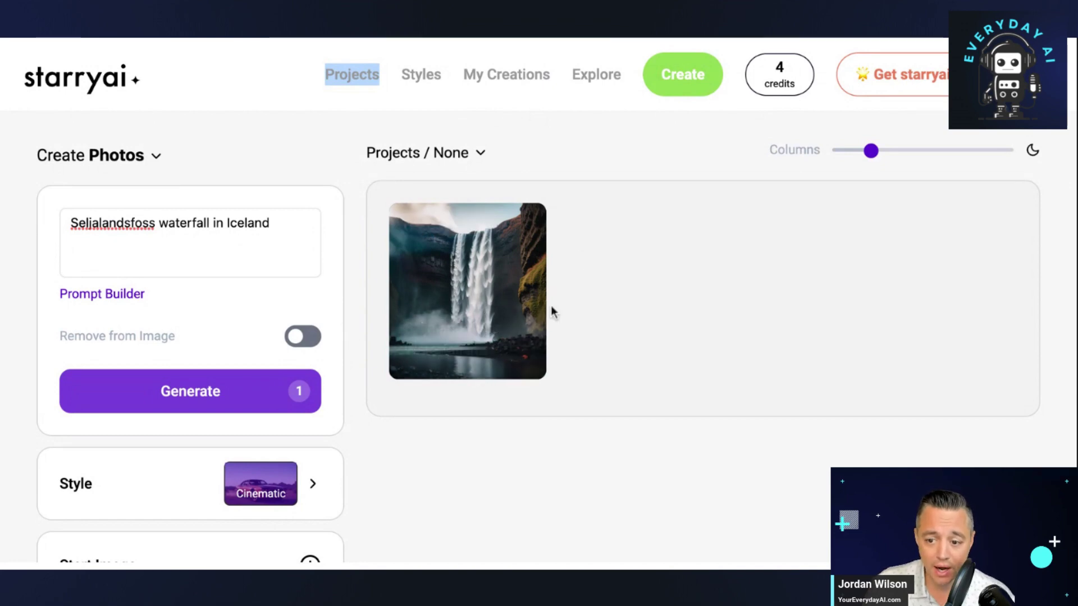
Step: Open the Seljalandsfoss creation's detail view showing its four variations
mouse_move(520, 306)
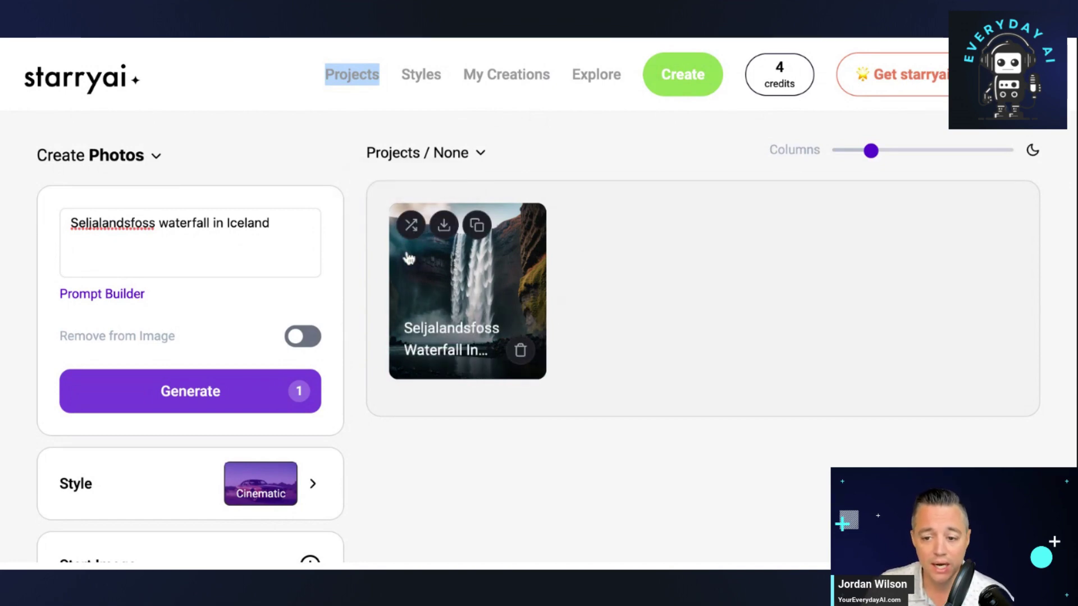
click(458, 283)
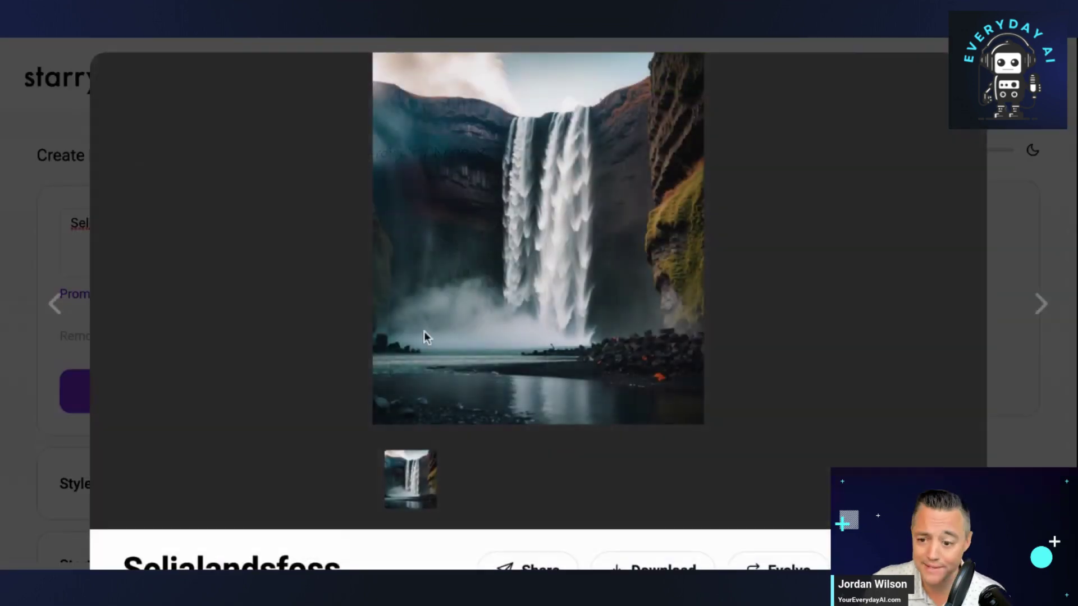
scroll(494, 329, down, 1)
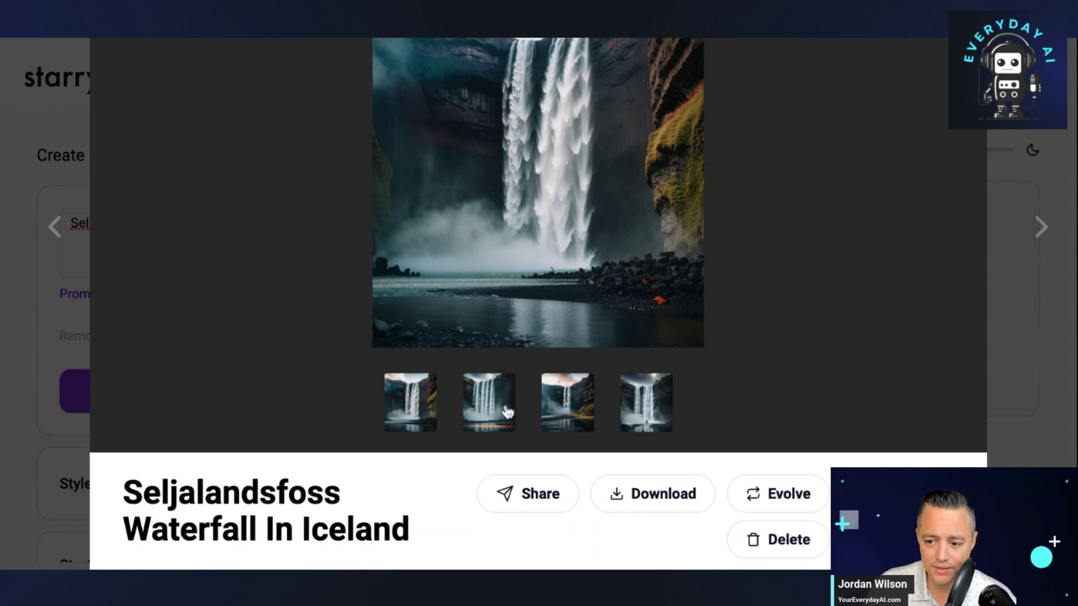
scroll(505, 410, up, 2)
scroll(506, 408, down, 1)
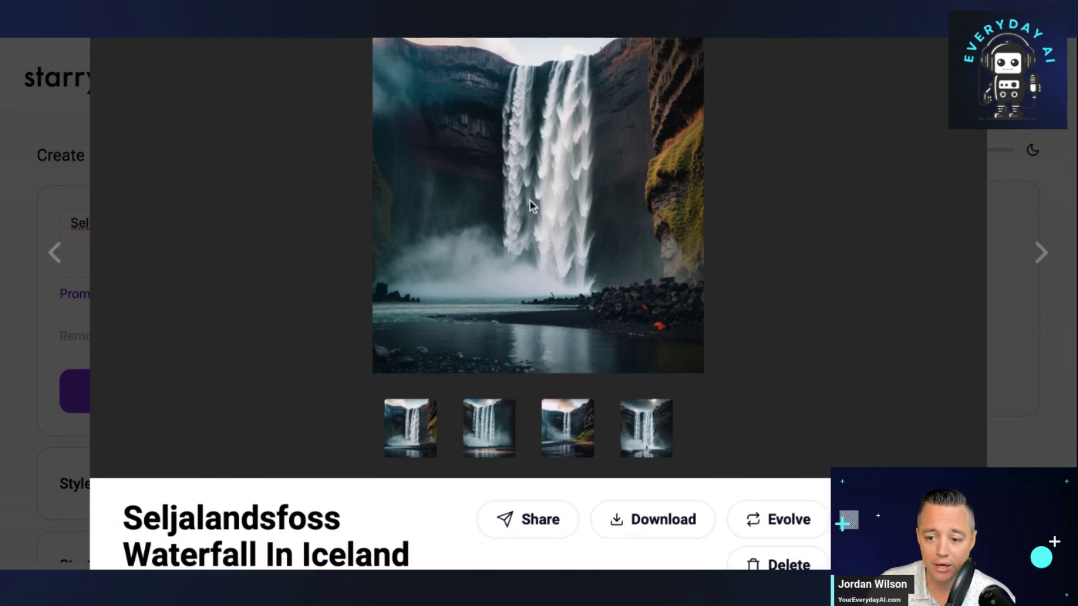
Step: Compare the sunset, close-up and green-slope variations, ending on the lone standing figure
click(569, 421)
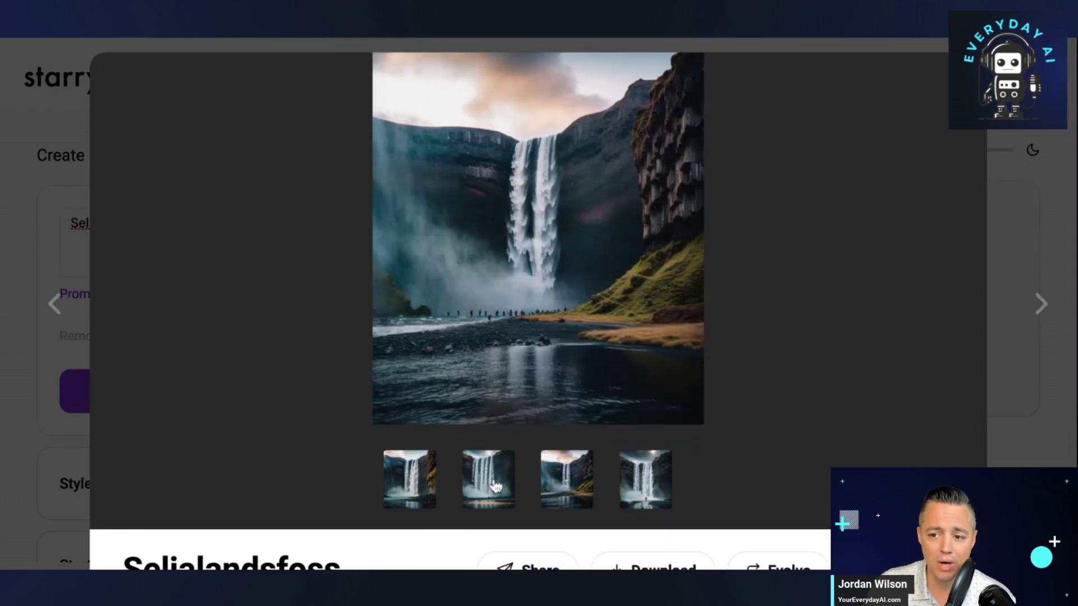
click(474, 481)
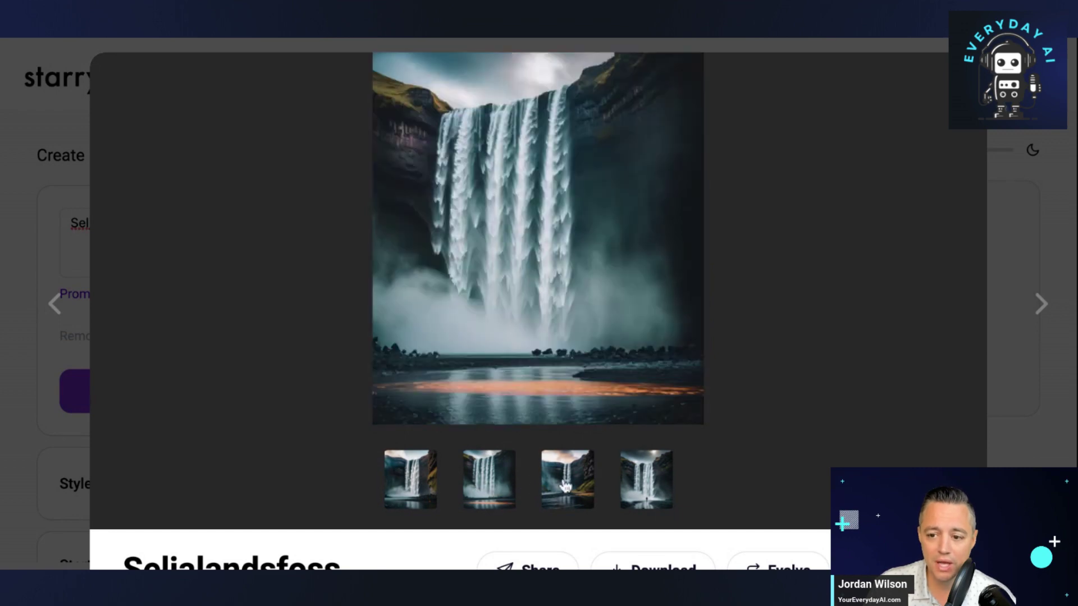
click(654, 484)
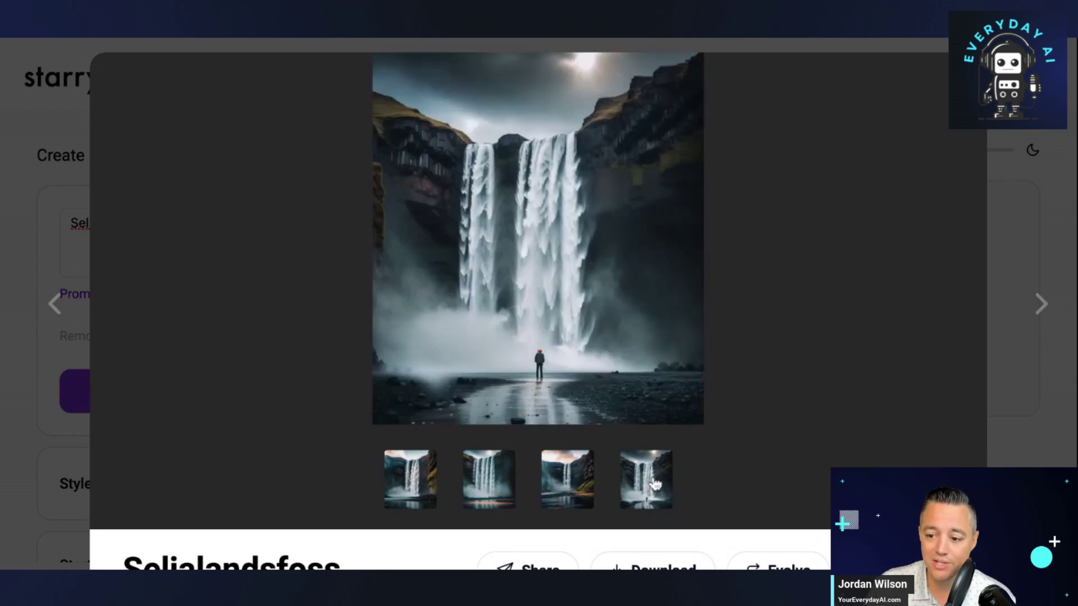
click(575, 492)
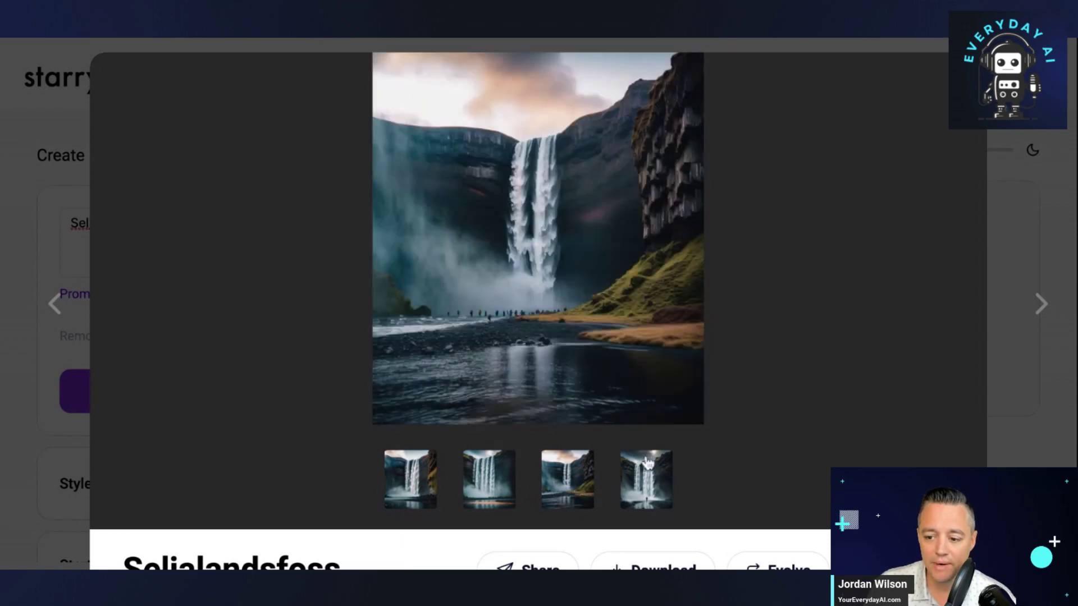
click(646, 475)
Step: Show the 4x (2048 x 2304) and 8x (4096 x 4608) upscale options
scroll(581, 318, down, 5)
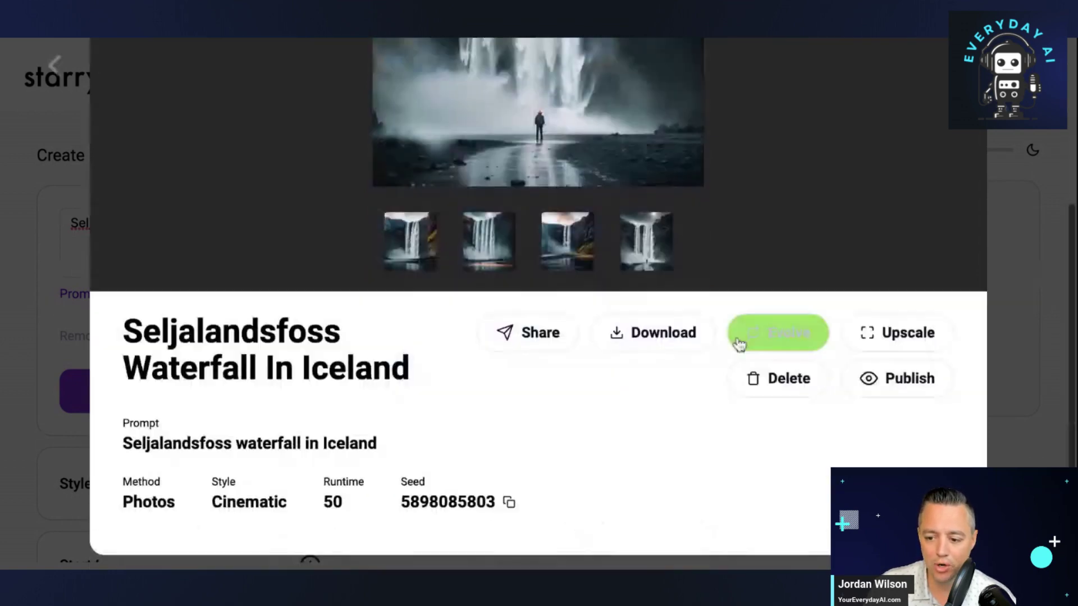
scroll(715, 356, up, 5)
scroll(388, 275, down, 4)
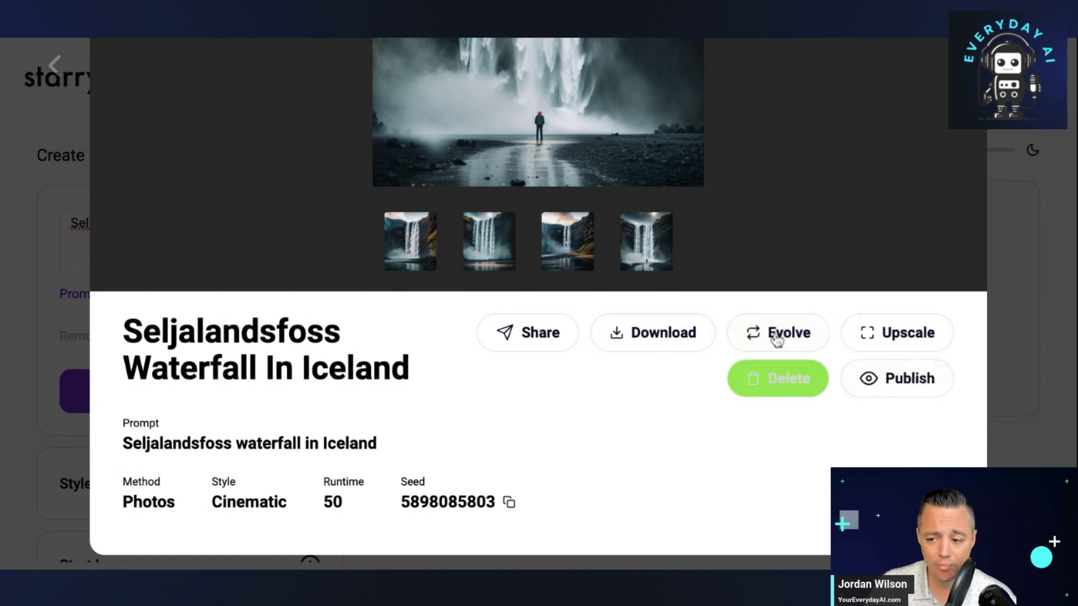
click(918, 333)
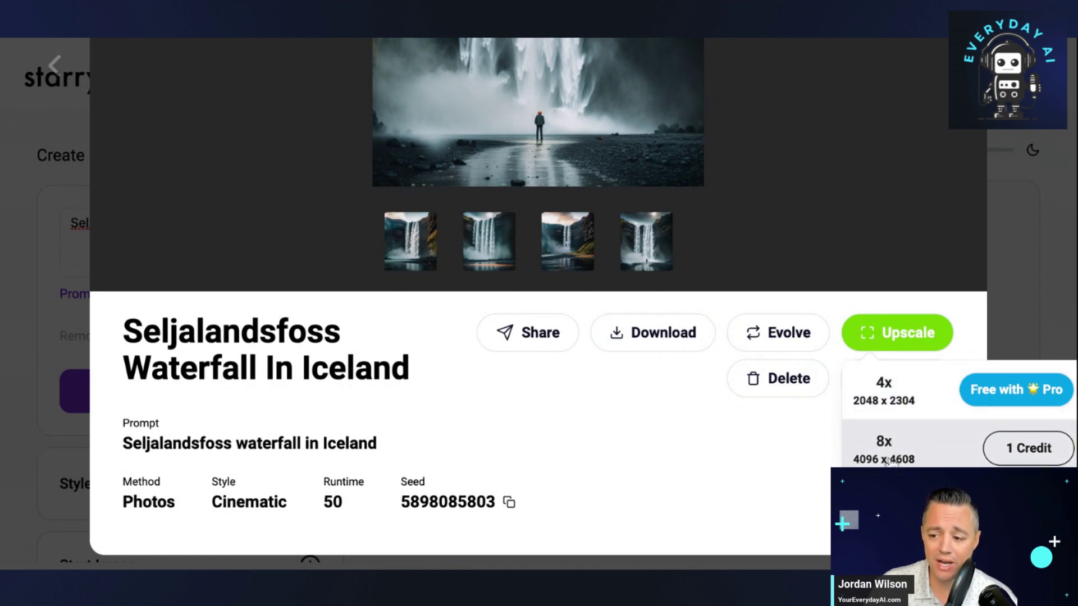
Step: Upscale the lone-figure image to 8x for 1 credit, then download it
click(1033, 456)
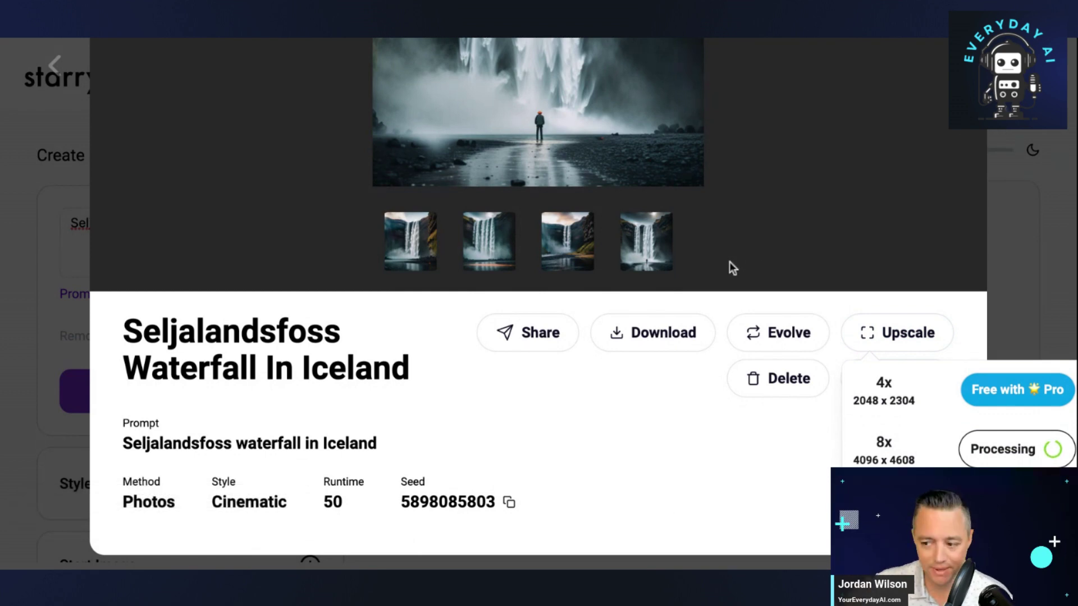
scroll(565, 368, up, 5)
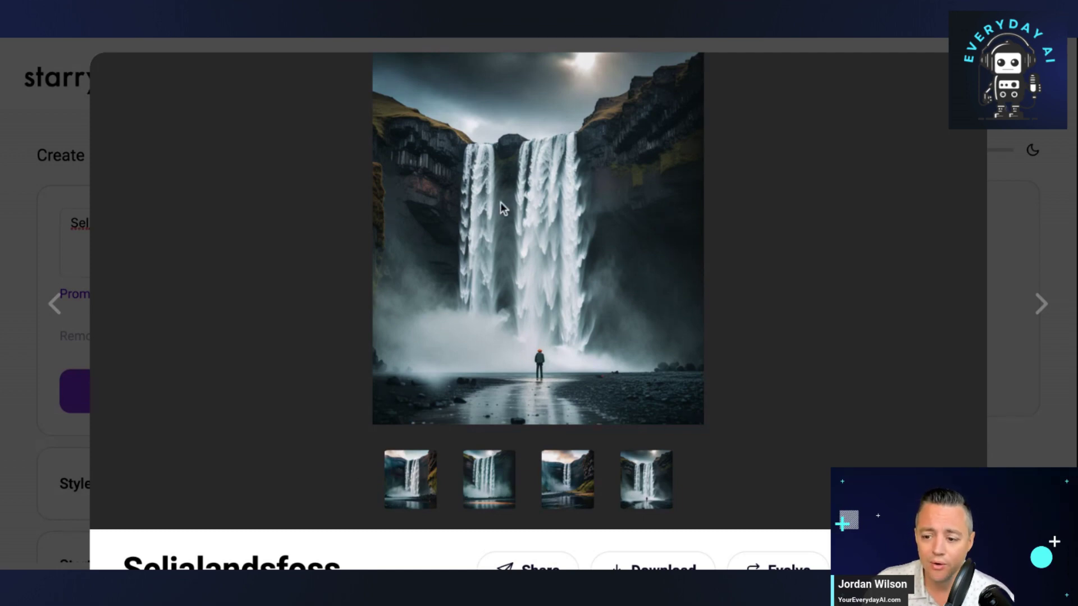
scroll(503, 209, down, 4)
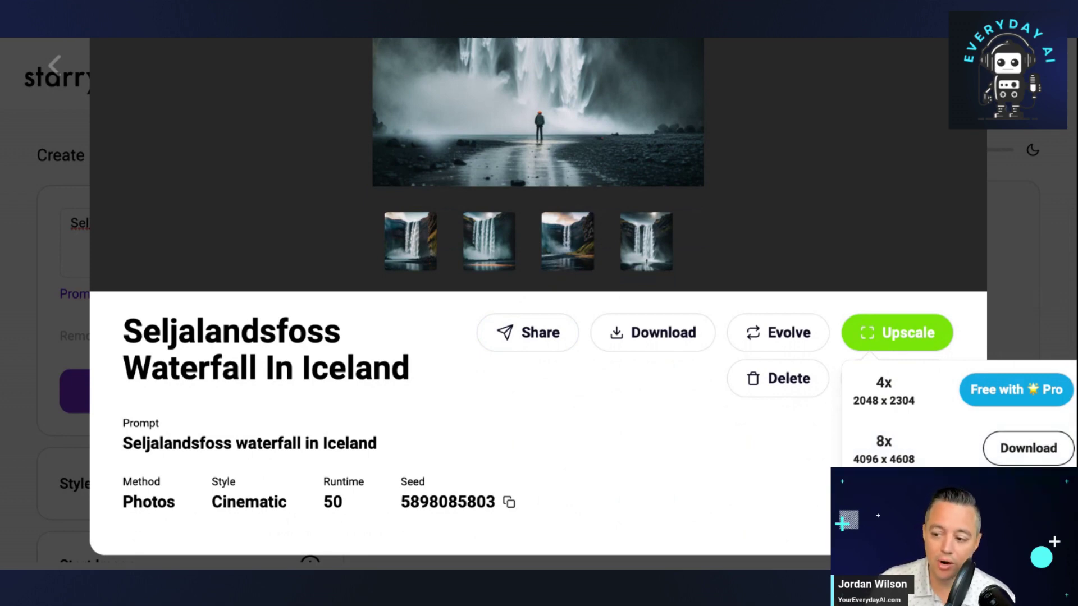
click(1033, 450)
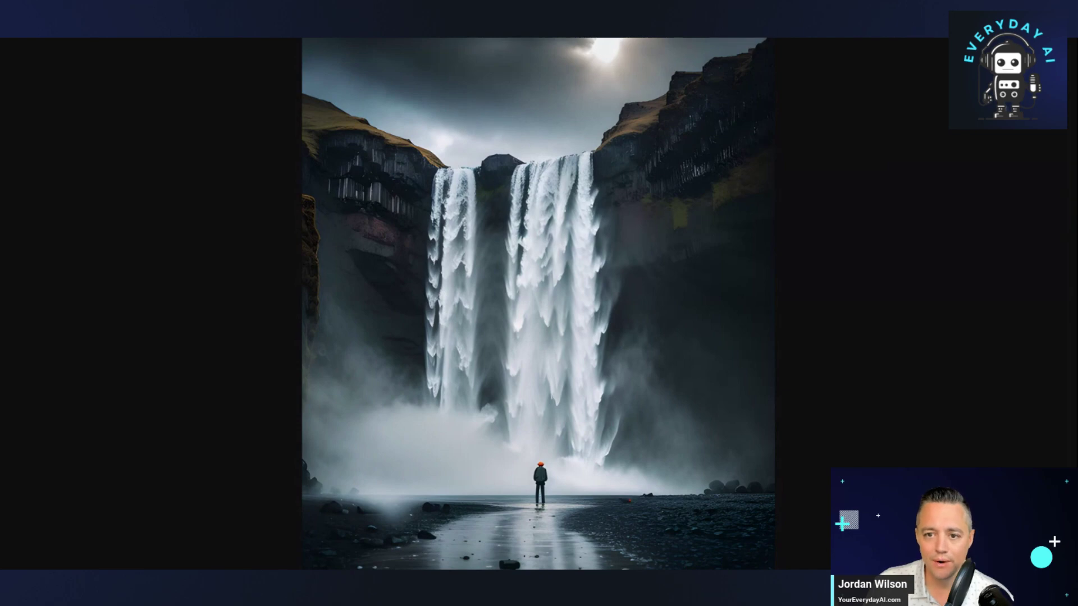
Step: Zoom the downloaded image to 100%, inspect the cliff and sky, then fit to screen
click(505, 279)
click(519, 213)
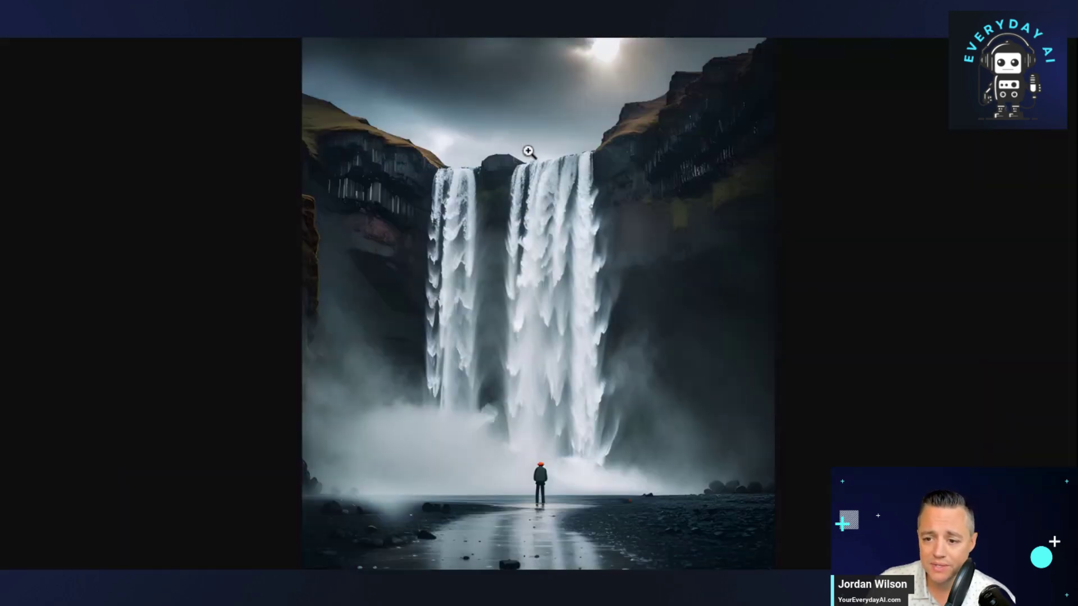
click(418, 104)
scroll(418, 185, down, 3)
scroll(381, 245, down, 5)
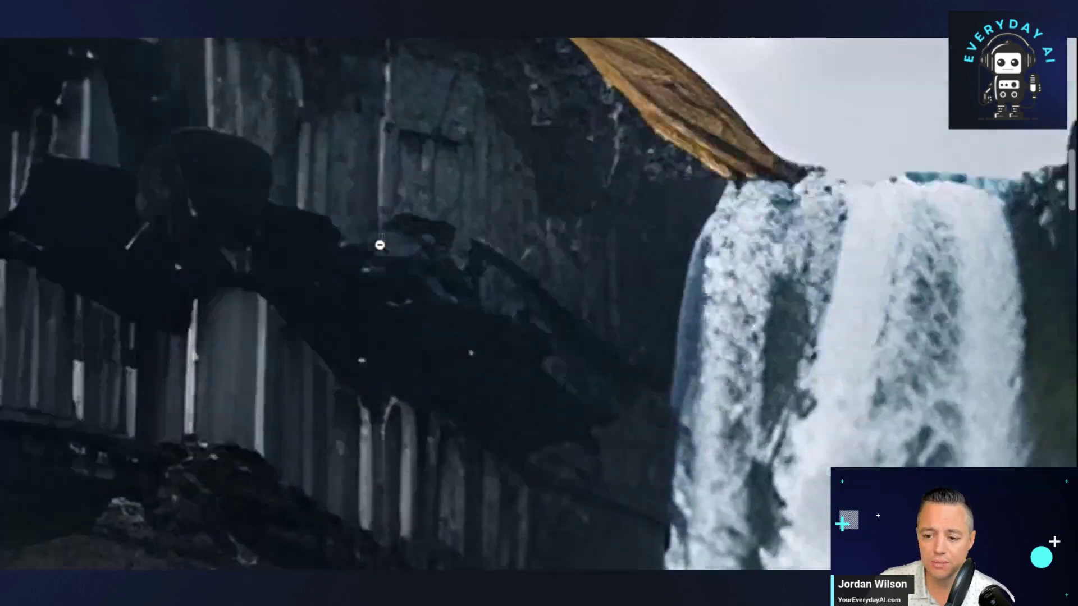
click(460, 276)
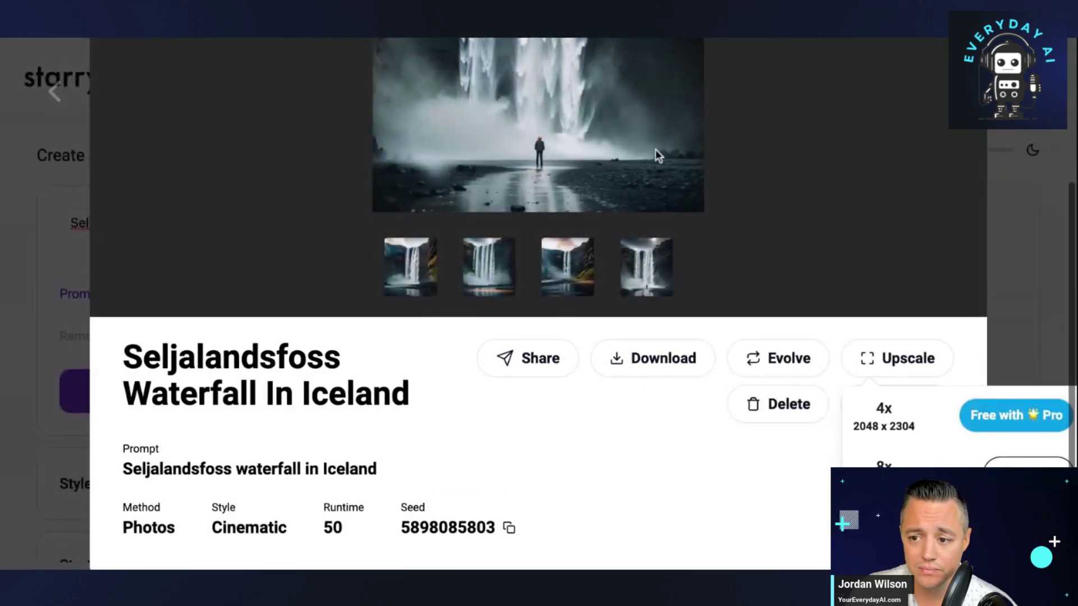
Step: Close the image view and browse the available Style choices
scroll(656, 149, up, 4)
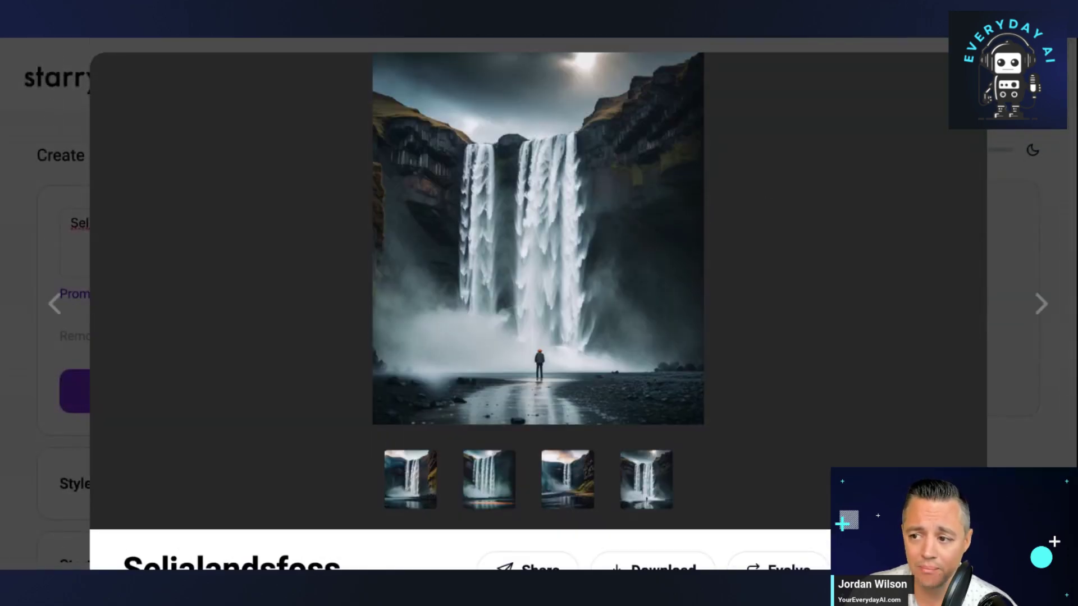
key(Escape)
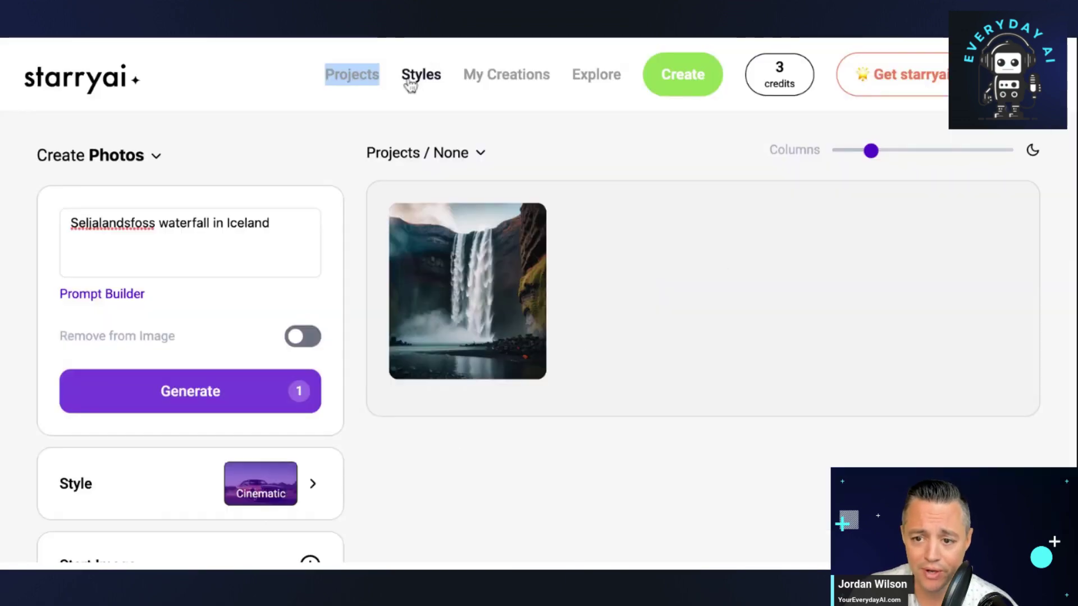
scroll(228, 349, down, 3)
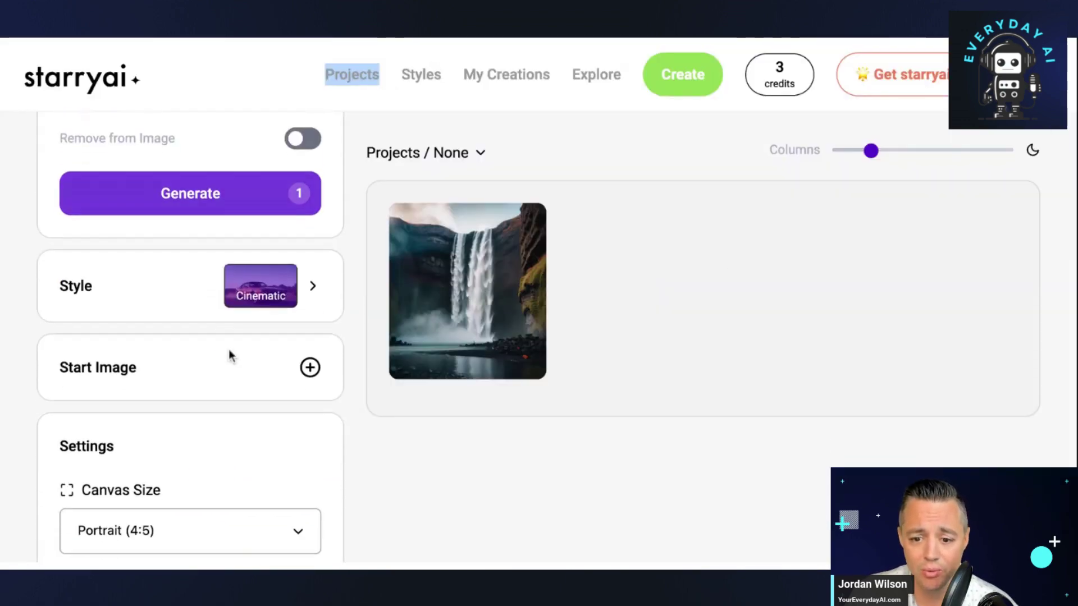
click(160, 306)
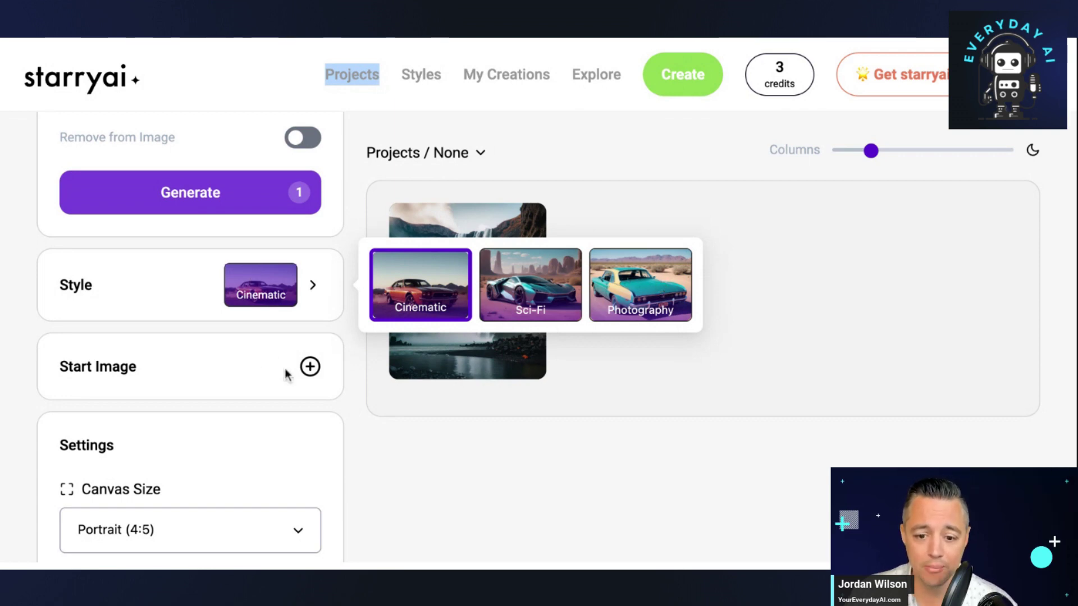
Step: Check the Canvas Size list, keeping Portrait (4:5), and view the Runtime info
scroll(286, 382, down, 4)
click(208, 310)
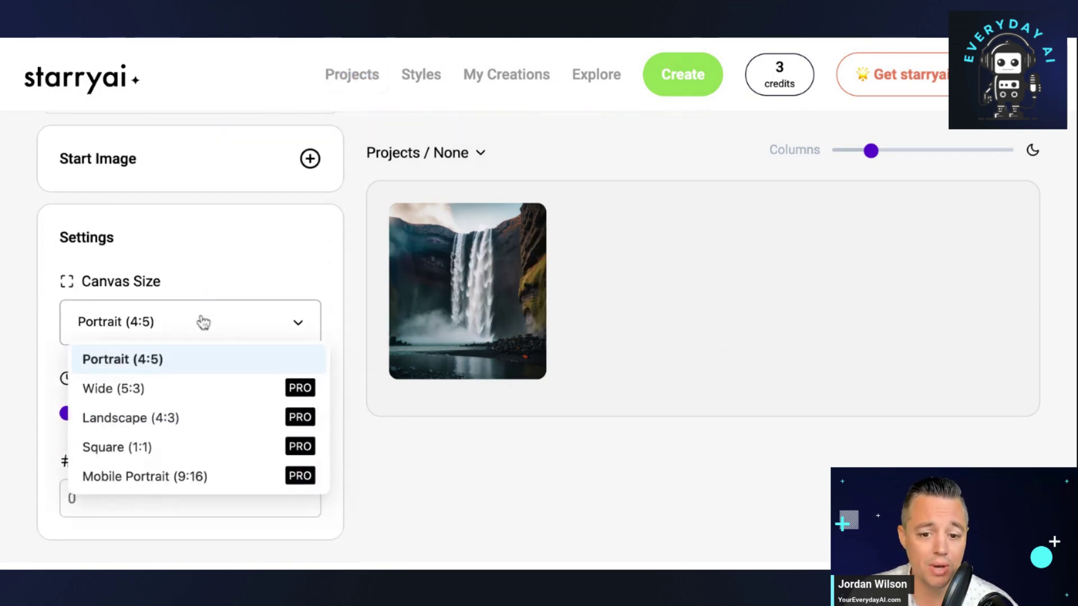
click(235, 239)
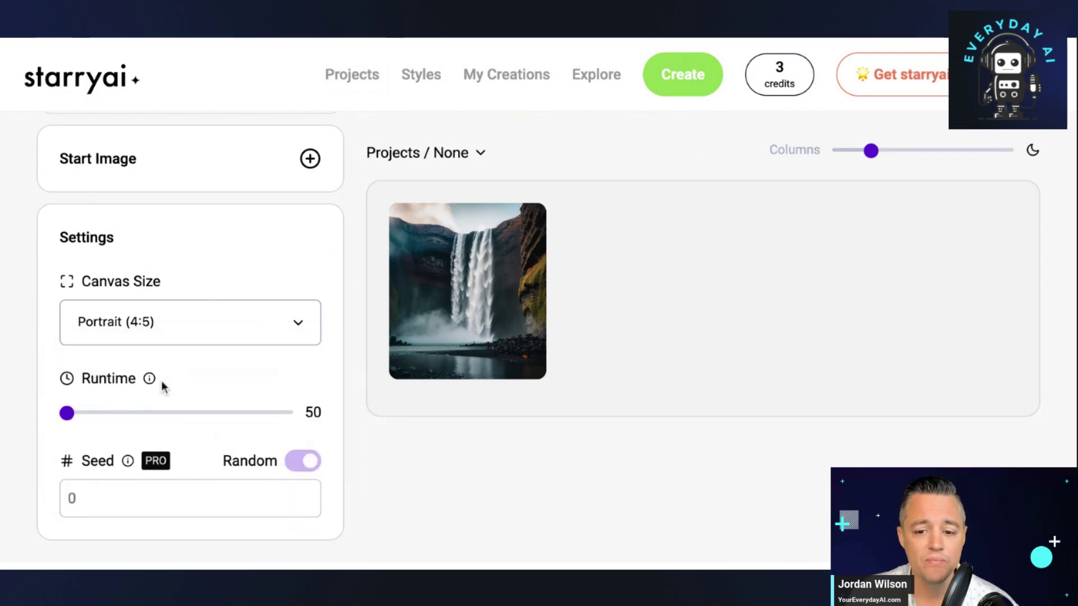
mouse_move(149, 380)
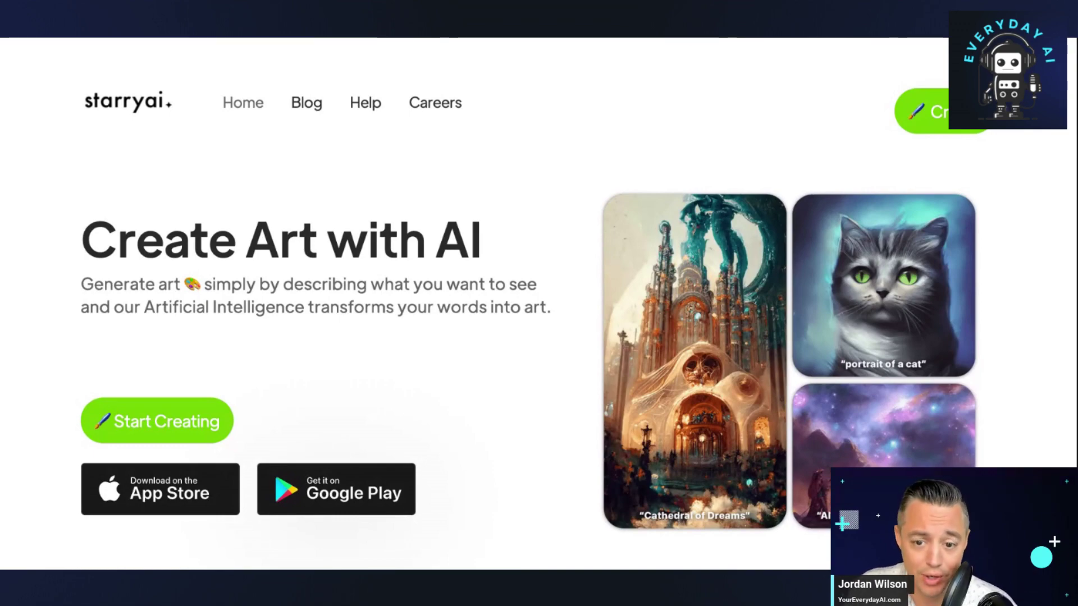
Step: Scroll down the starryai homepage to the Recent Creations gallery
scroll(315, 214, down, 8)
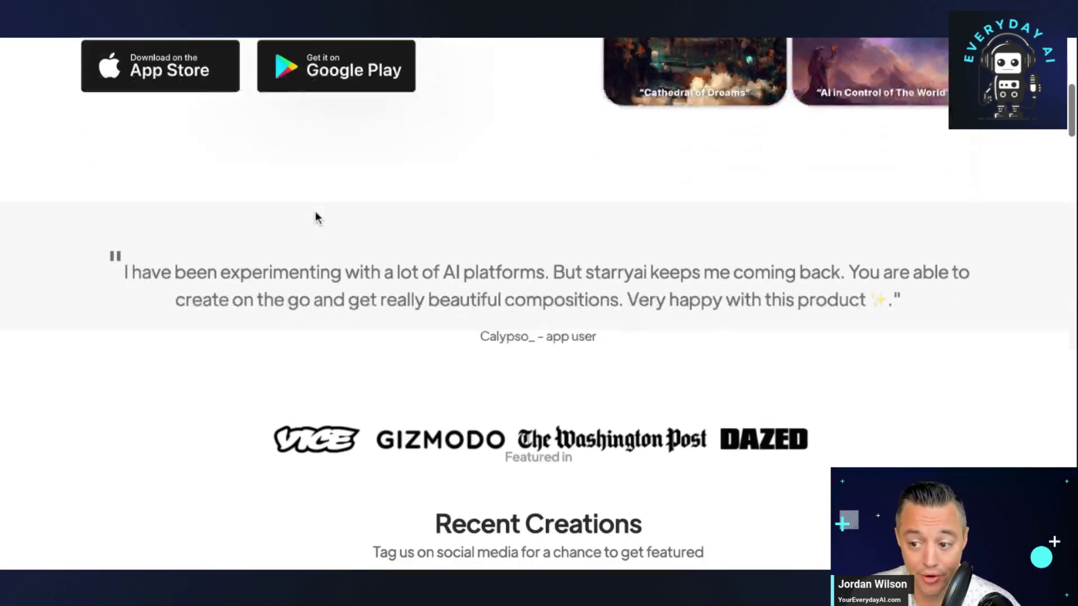
scroll(315, 212, down, 6)
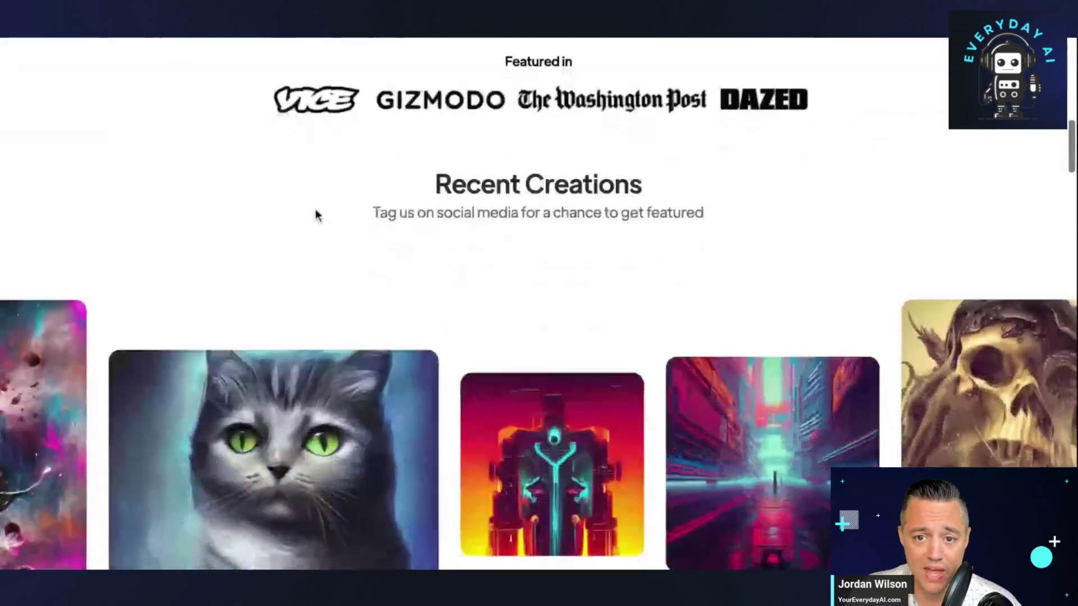
scroll(315, 213, down, 4)
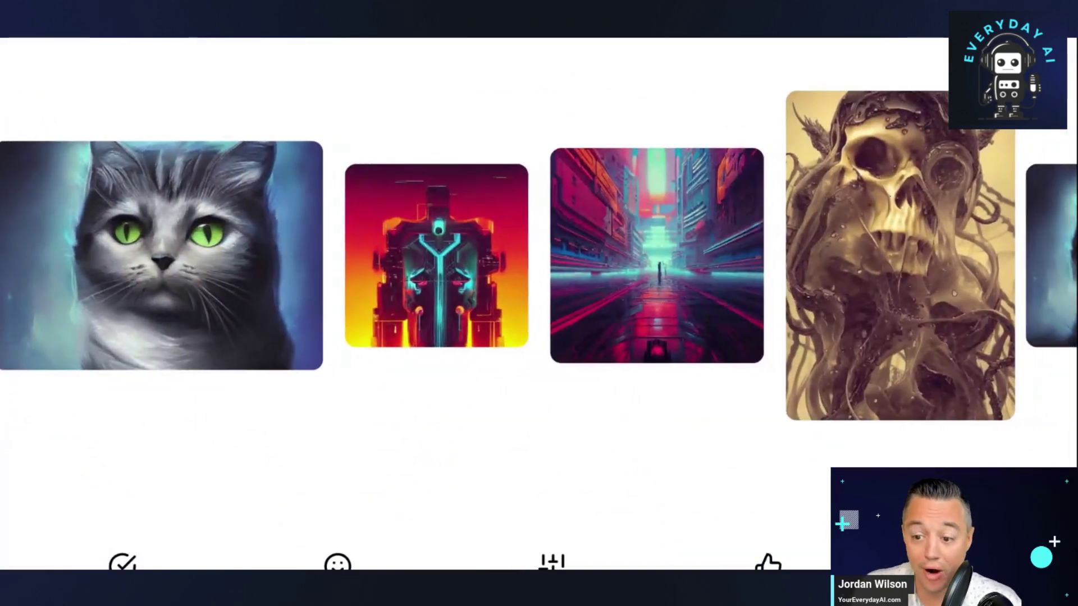